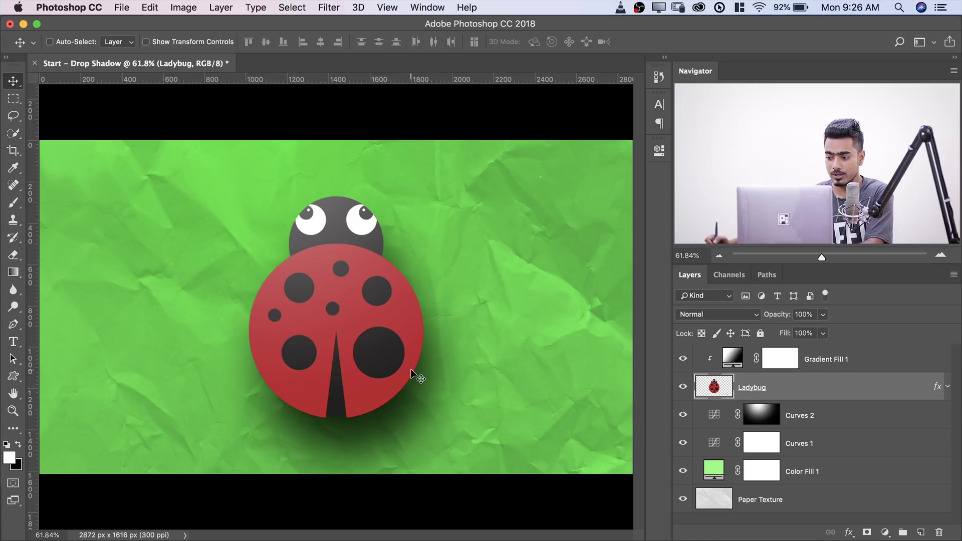
Step: Isolate Paper Texture, then turn Color Fill 1, Curves 1, Curves 2, Ladybug and Gradient Fill 1 back on
left_click(682, 500, "alt")
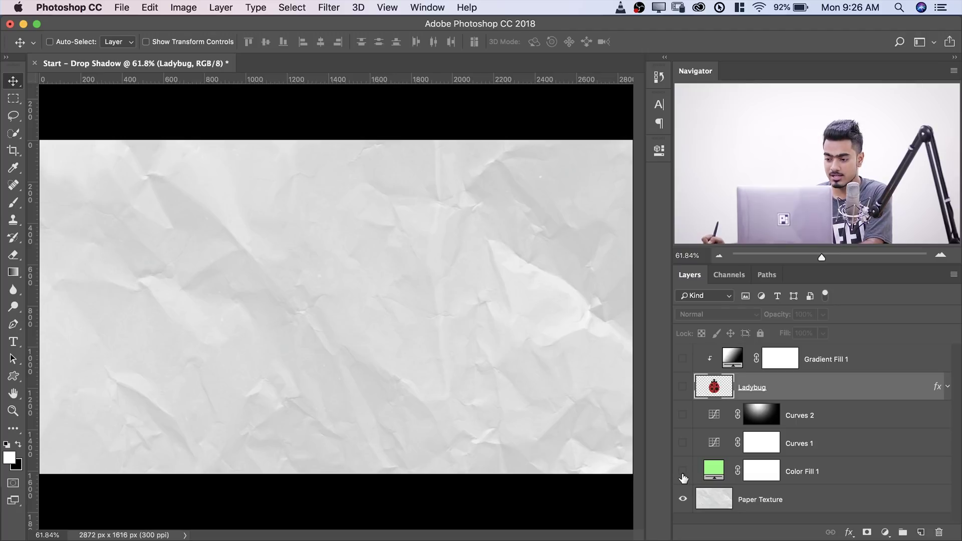
left_click(683, 473)
left_click(705, 470)
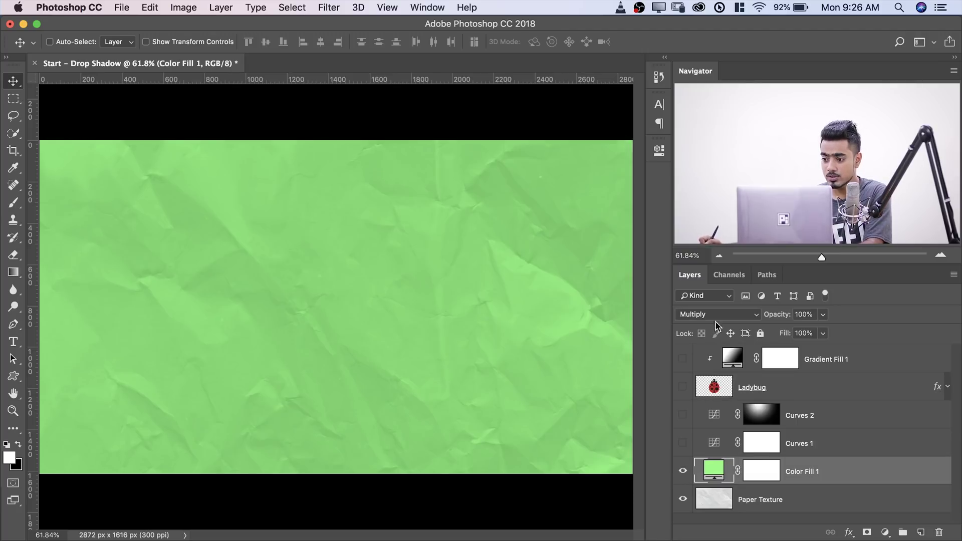
left_click(683, 443)
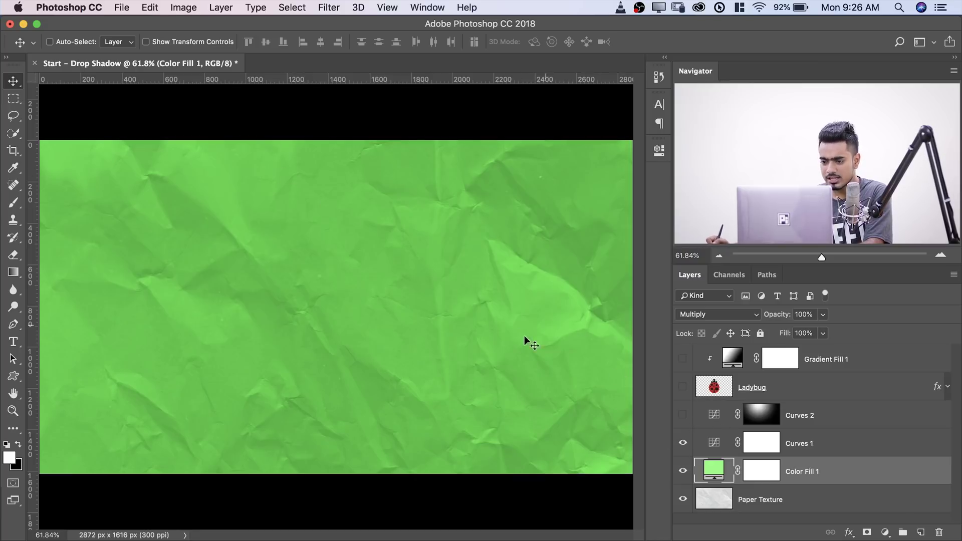
left_click(683, 415)
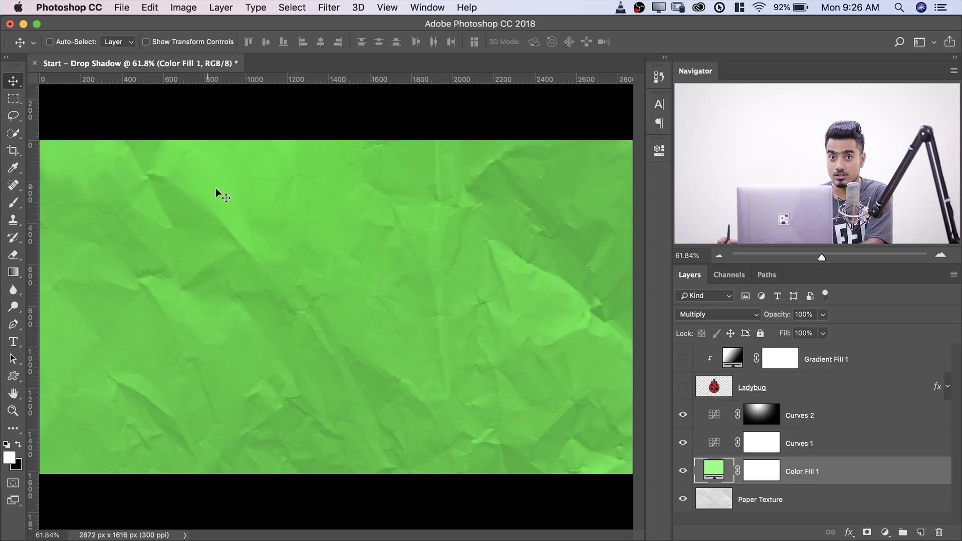
left_click(682, 387)
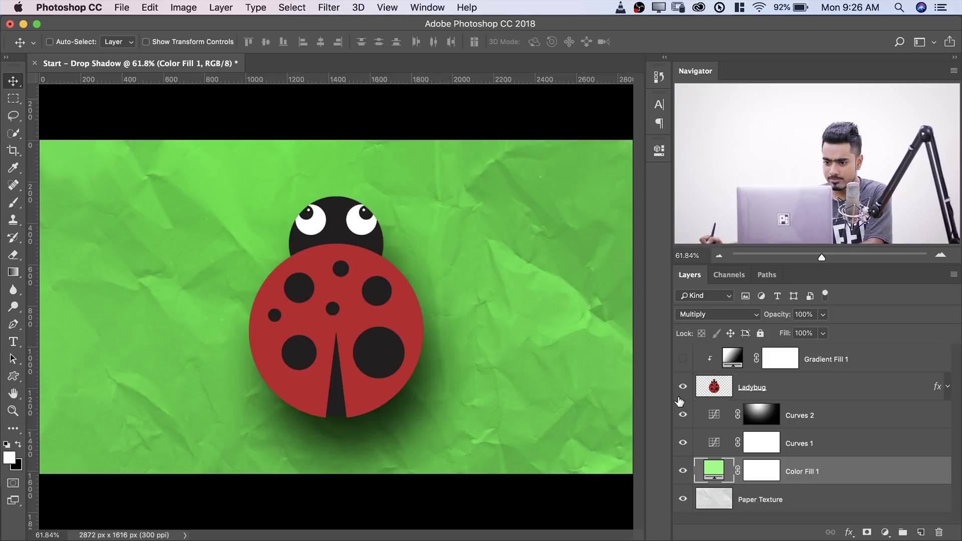
left_click(682, 359)
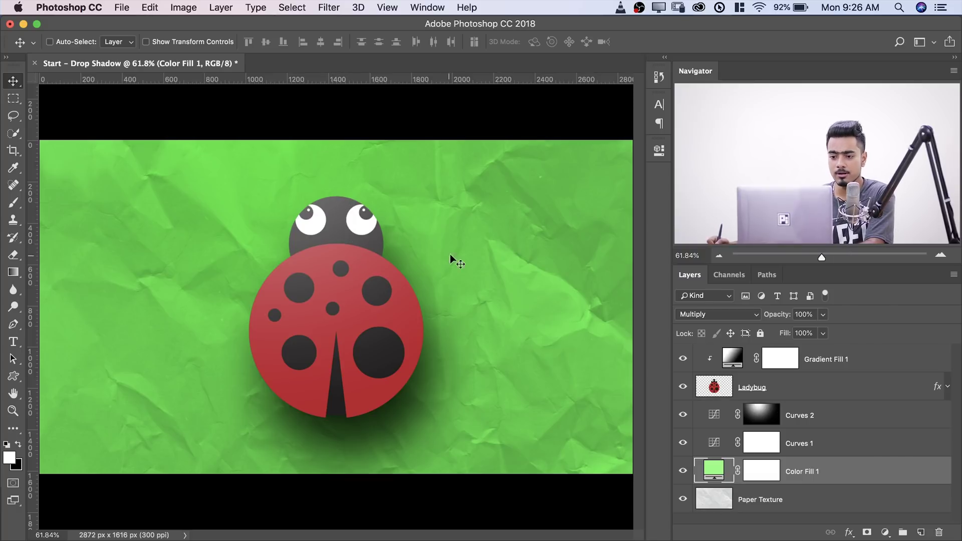
Step: Delete the Ladybug layer's existing drop shadow effect and select the Ladybug layer
mouse_move(466, 258)
left_mouse_down()
mouse_move(451, 253)
mouse_move(461, 269)
left_mouse_up()
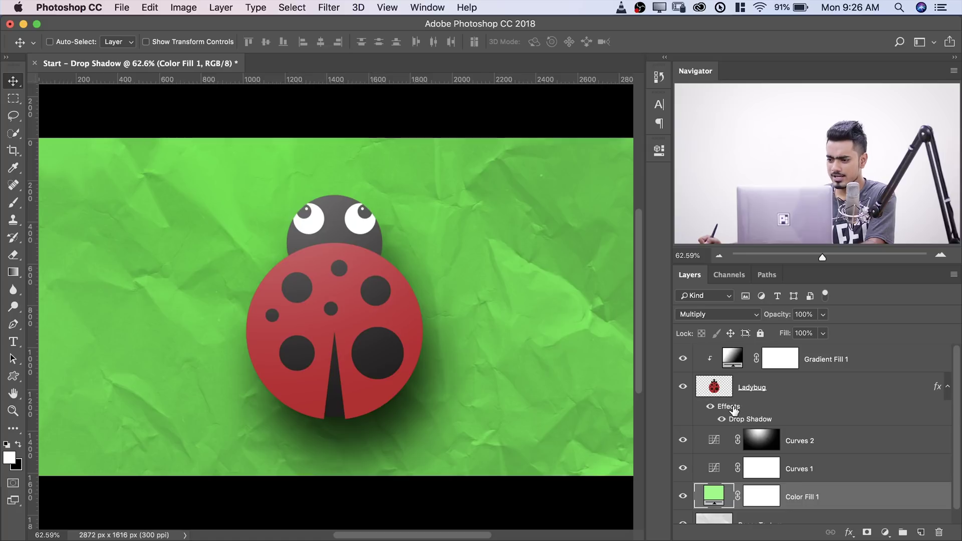
left_click_drag(732, 411, 927, 496)
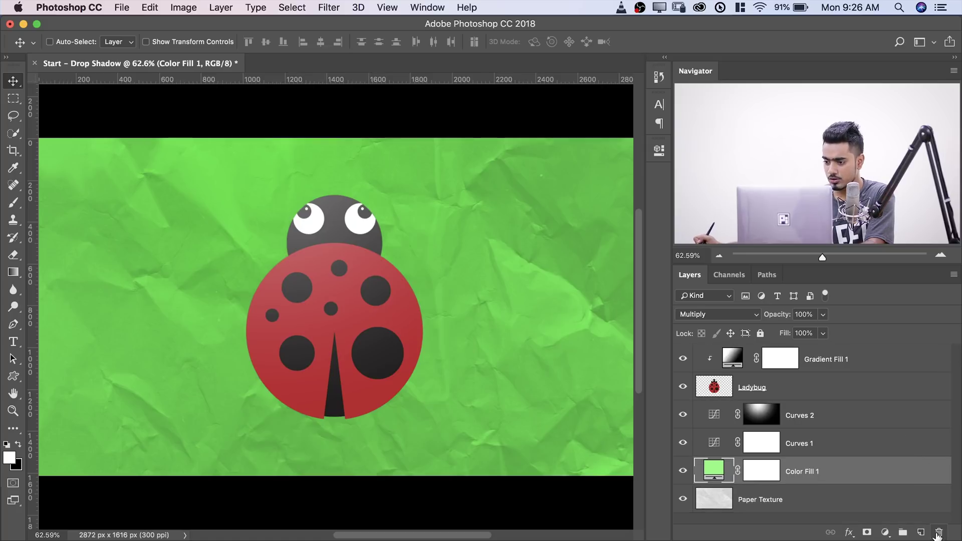
left_click(802, 387)
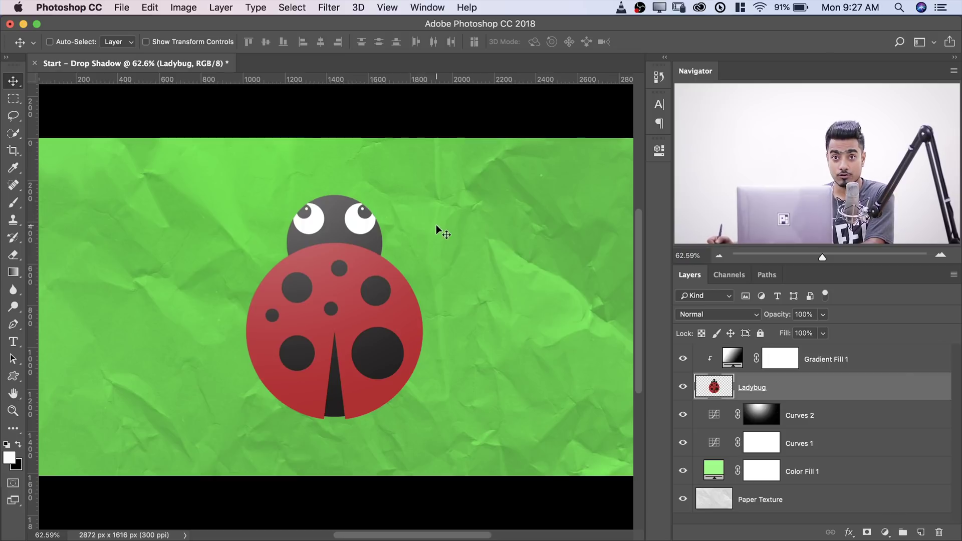
Step: Bring up the Ladybug layer's Layer Style dialog at Blending Options
right_click(816, 390)
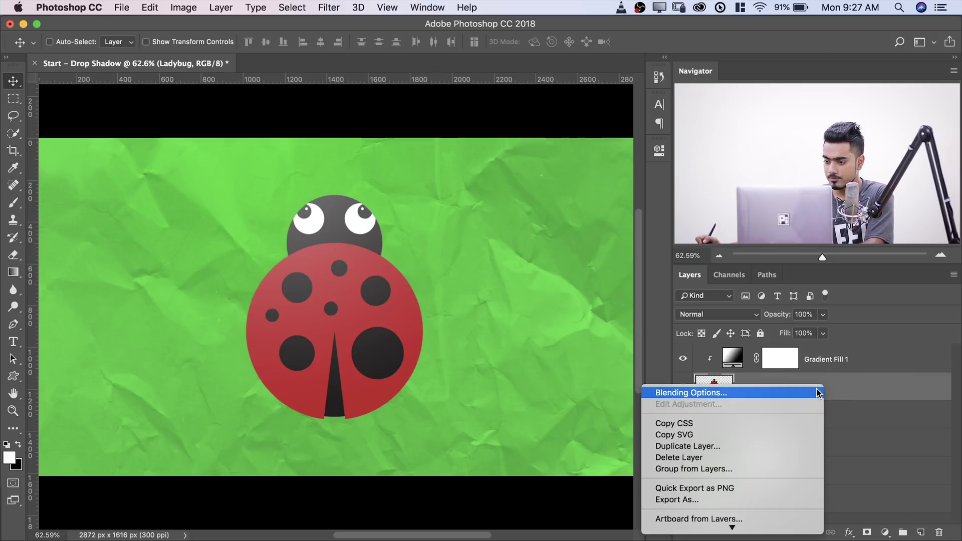
left_click(754, 395)
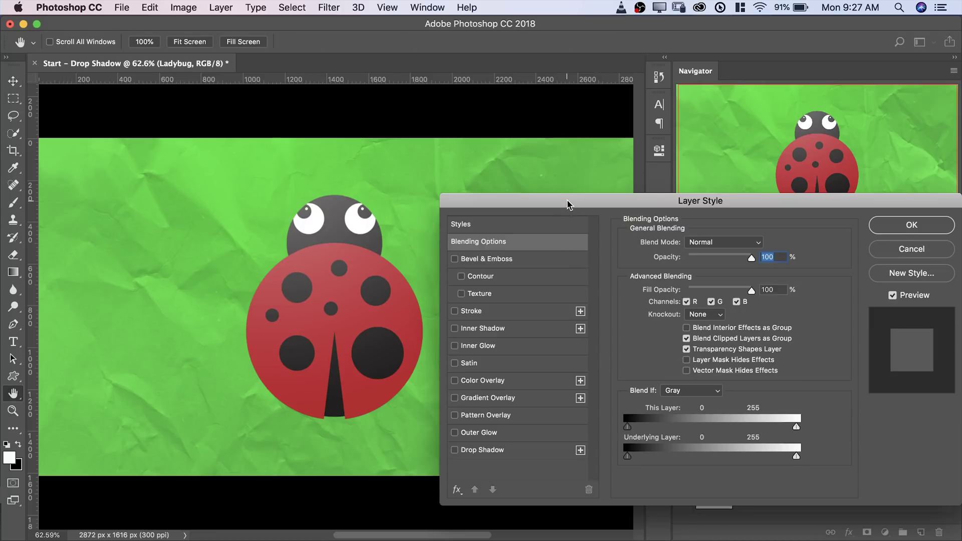
left_click_drag(567, 205, 575, 274)
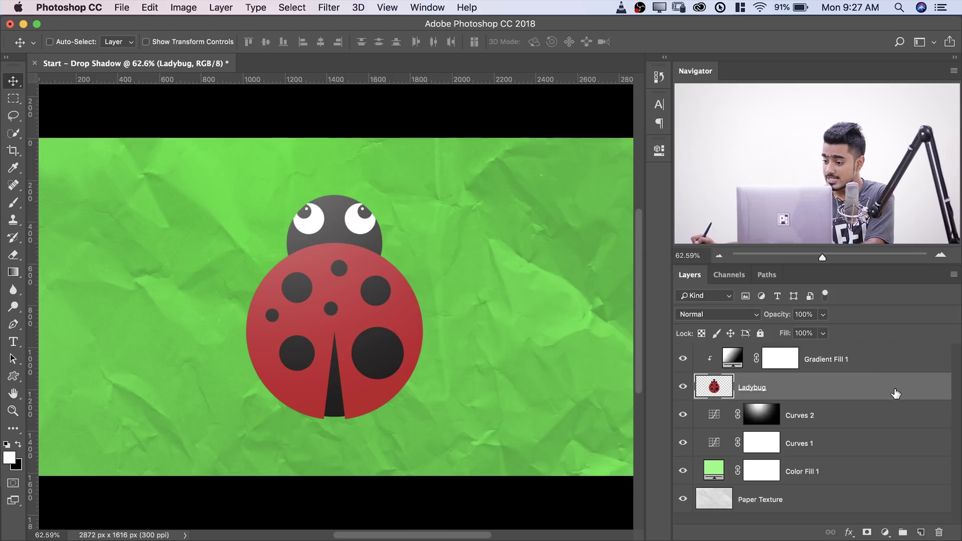
double_click(912, 385)
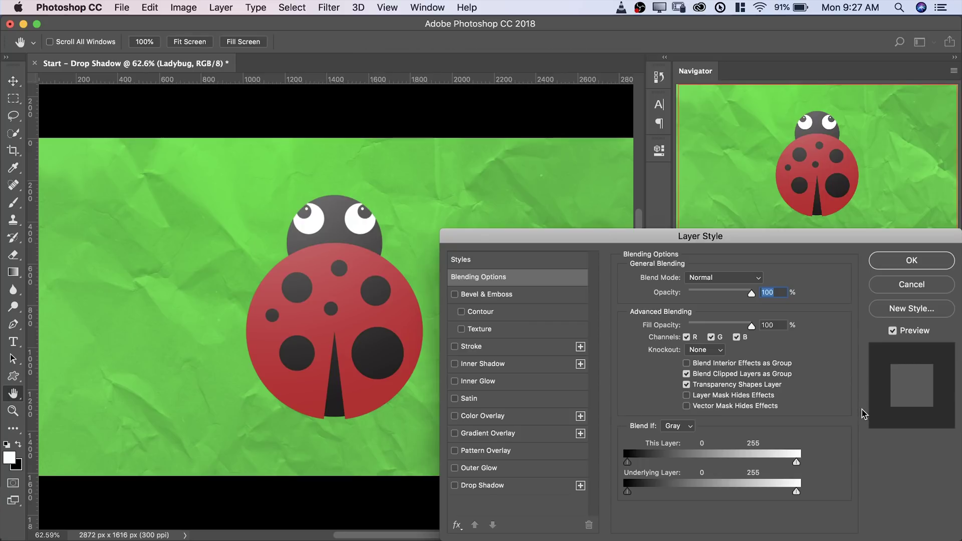
Step: Enable a new Drop Shadow effect on the Ladybug layer and display its settings
left_click_drag(622, 239, 648, 265)
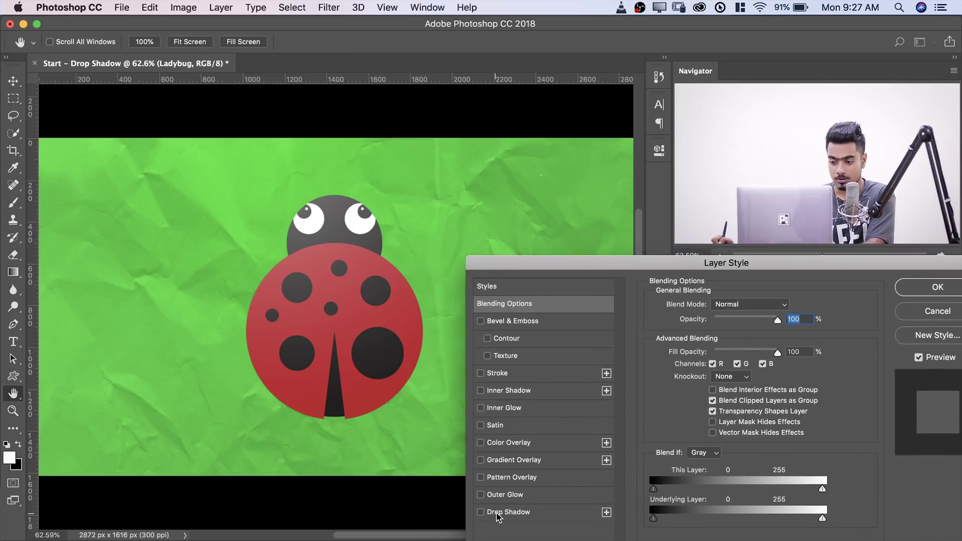
left_click(481, 512)
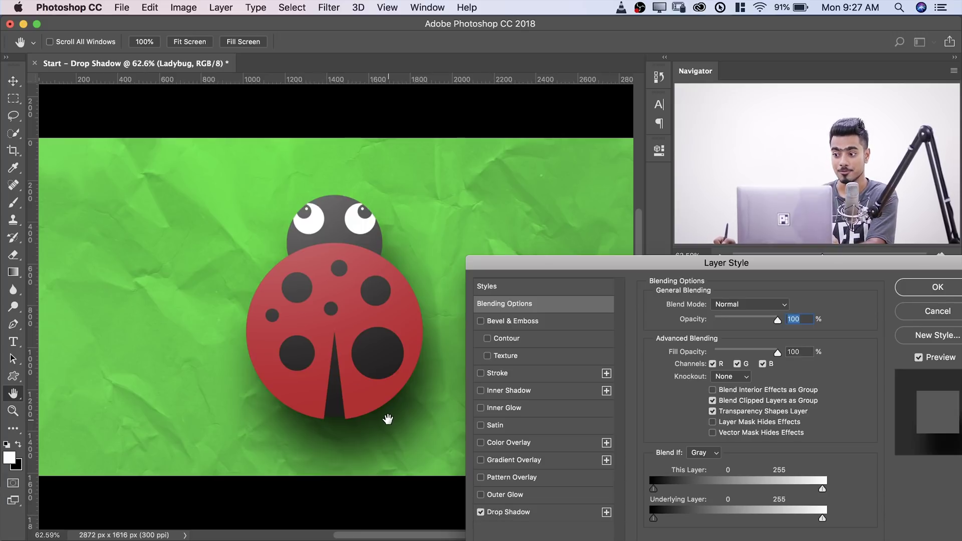
left_click(537, 517)
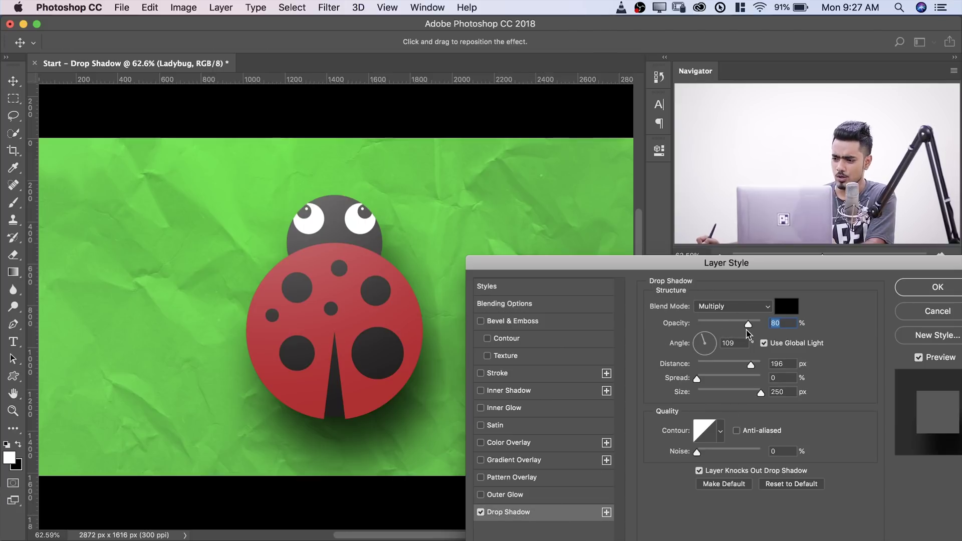
Step: Try different shadow opacity and angle values, and set the distance to 178 px
mouse_move(747, 326)
left_mouse_down()
mouse_move(698, 327)
mouse_move(729, 331)
left_mouse_up()
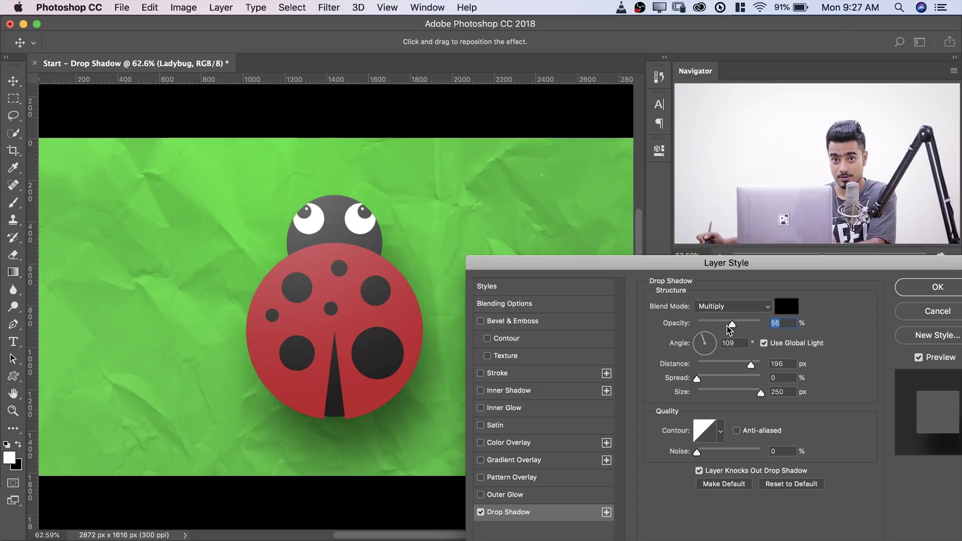
left_click_drag(734, 328, 761, 326)
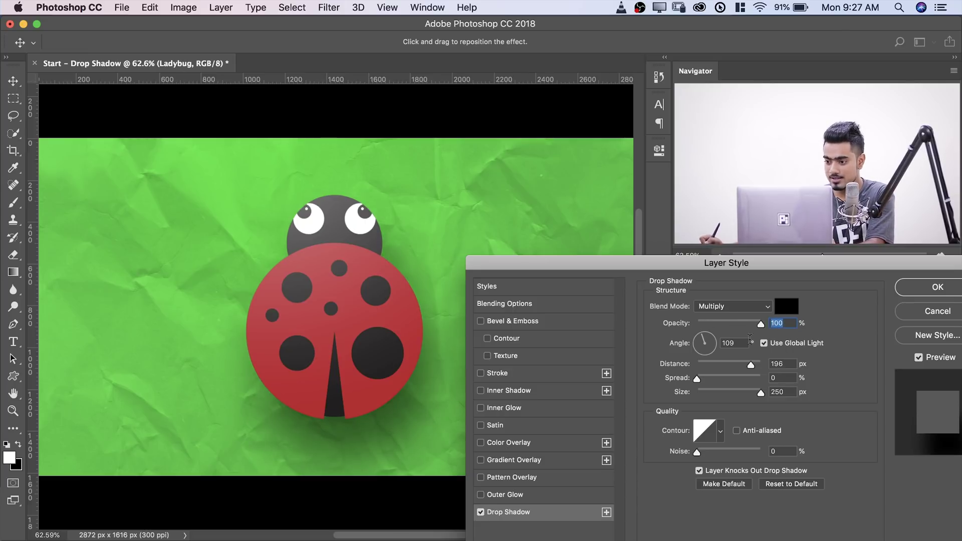
mouse_move(749, 365)
left_mouse_down()
mouse_move(707, 367)
mouse_move(757, 369)
mouse_move(744, 367)
left_mouse_up()
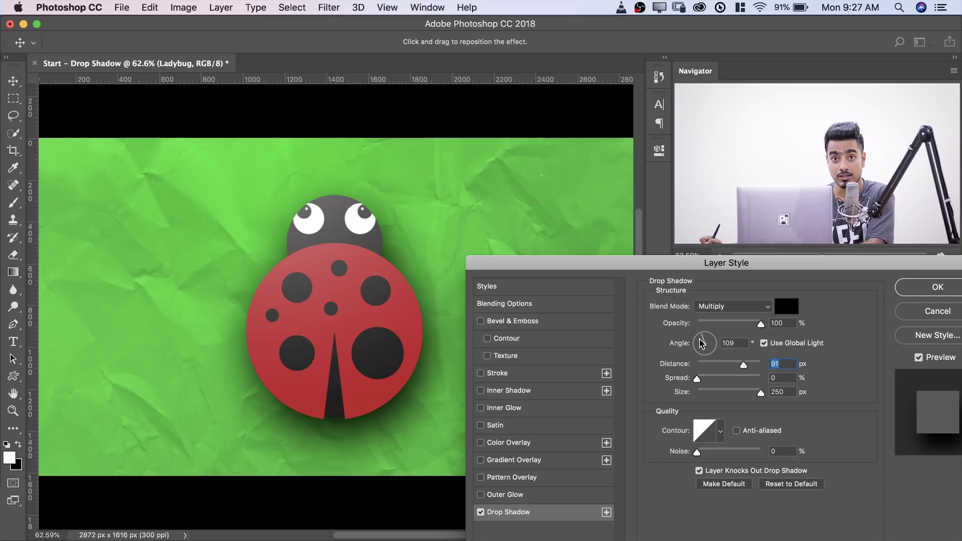
left_click_drag(699, 342, 702, 343)
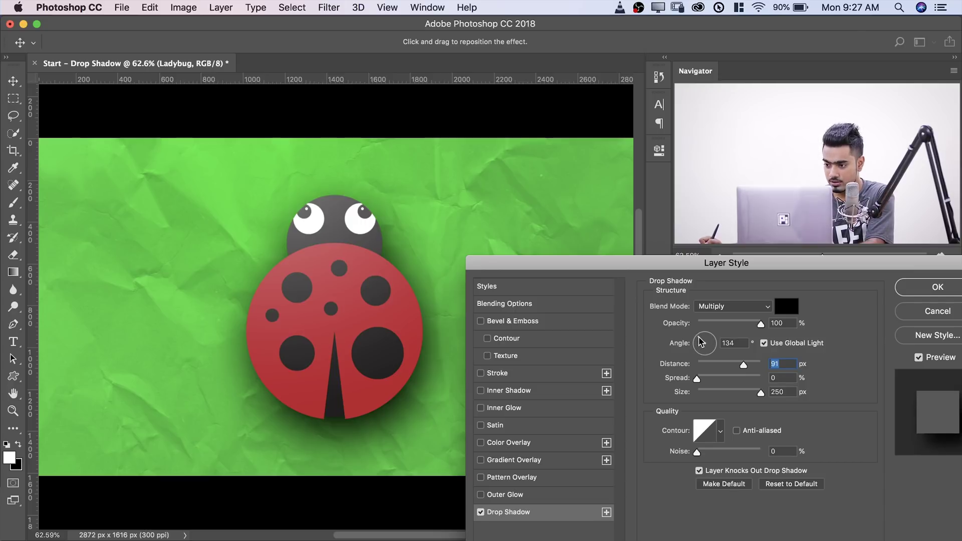
left_click(698, 339)
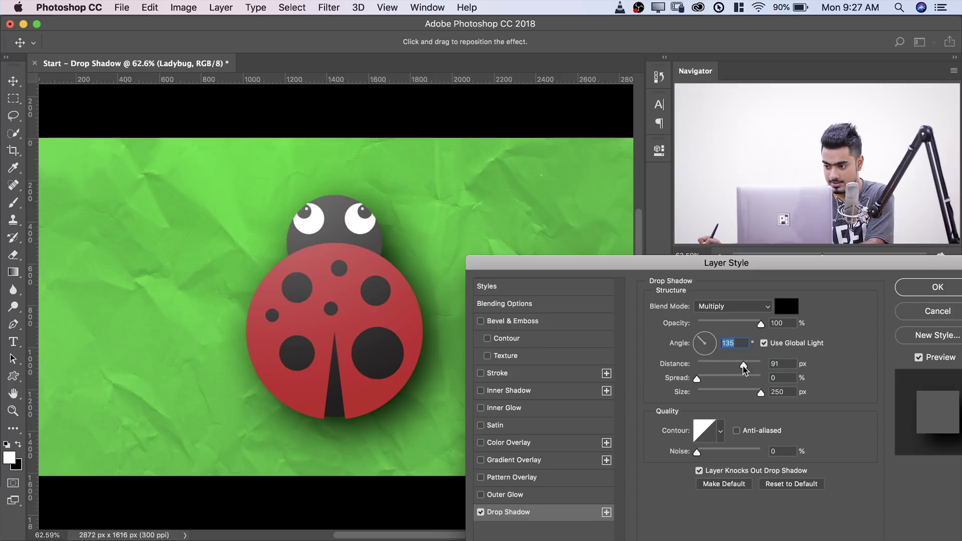
left_click_drag(743, 369, 750, 367)
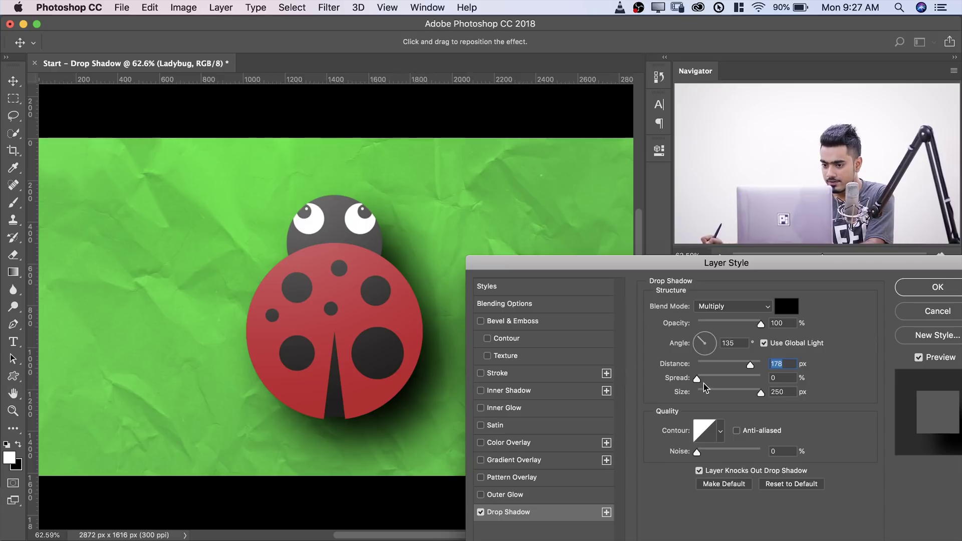
Step: Return spread to 0%, reduce size to 163 px and settle opacity at 79%
left_click_drag(699, 380, 718, 381)
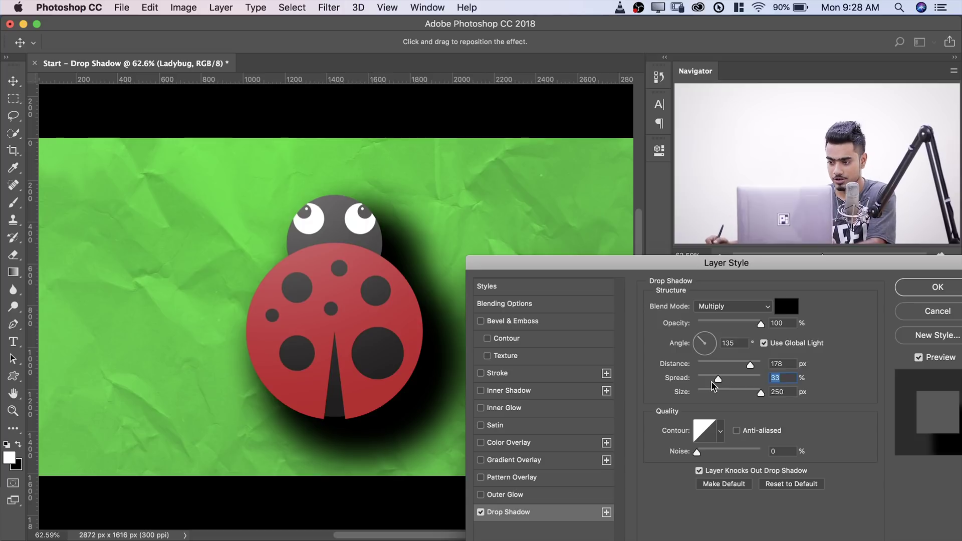
left_click_drag(718, 380, 682, 385)
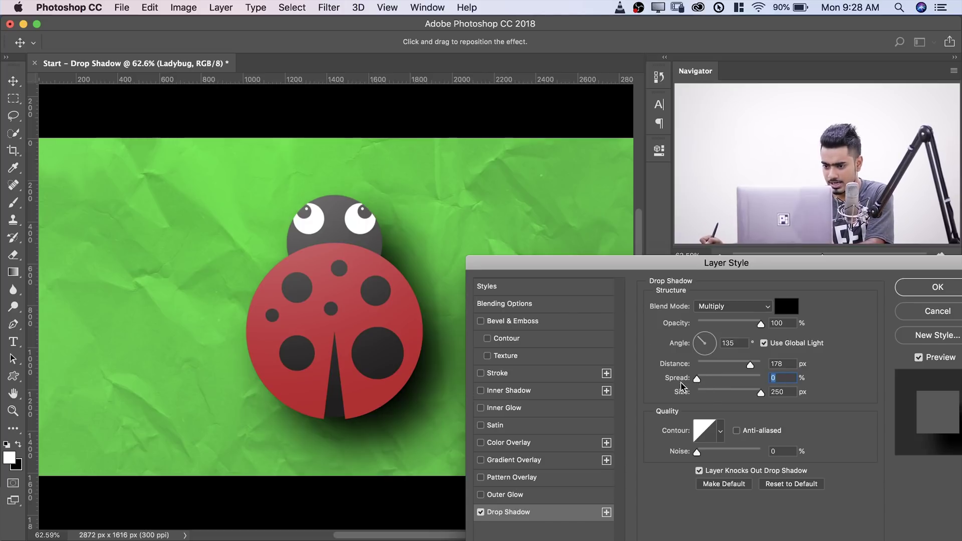
left_click_drag(760, 396, 741, 400)
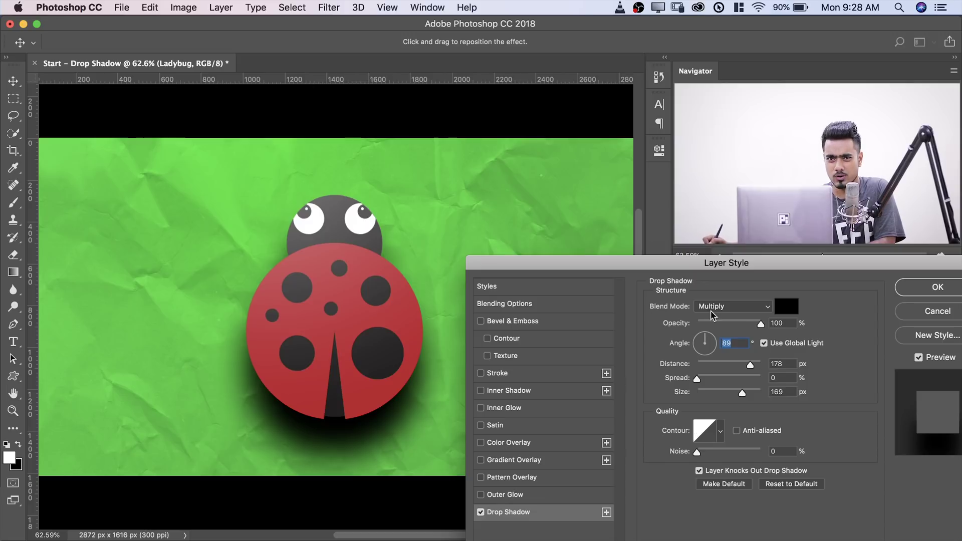
mouse_move(757, 323)
left_mouse_down()
mouse_move(729, 328)
mouse_move(745, 325)
left_mouse_up()
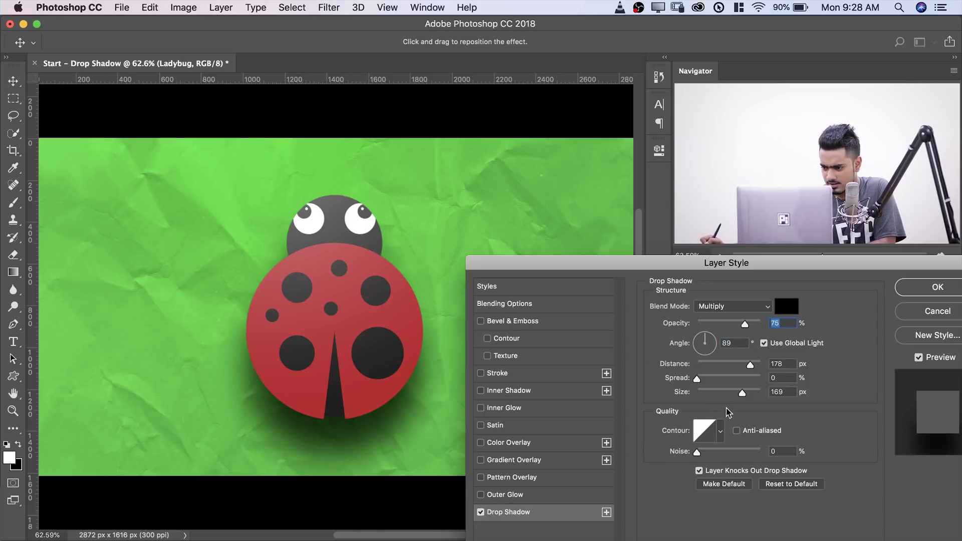
left_click_drag(742, 395, 736, 396)
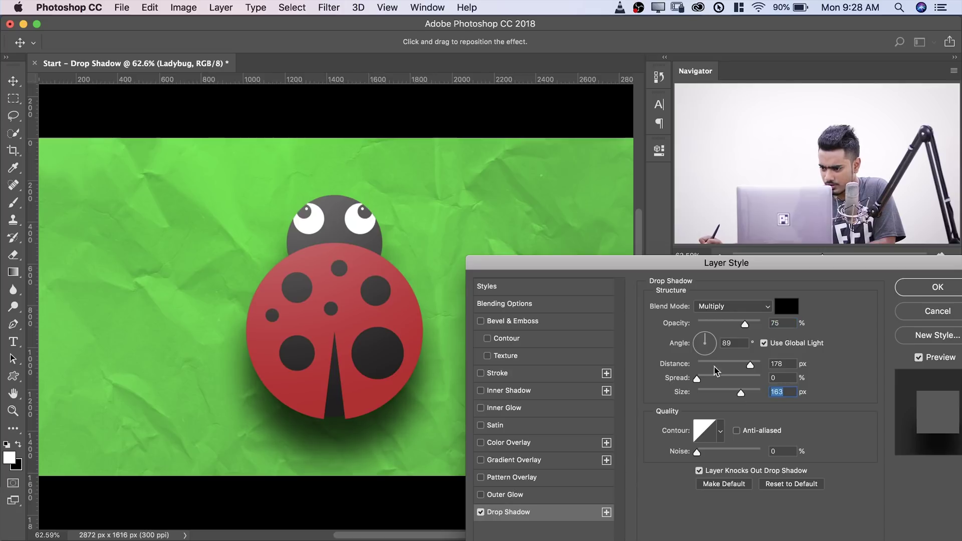
left_click_drag(745, 326, 748, 326)
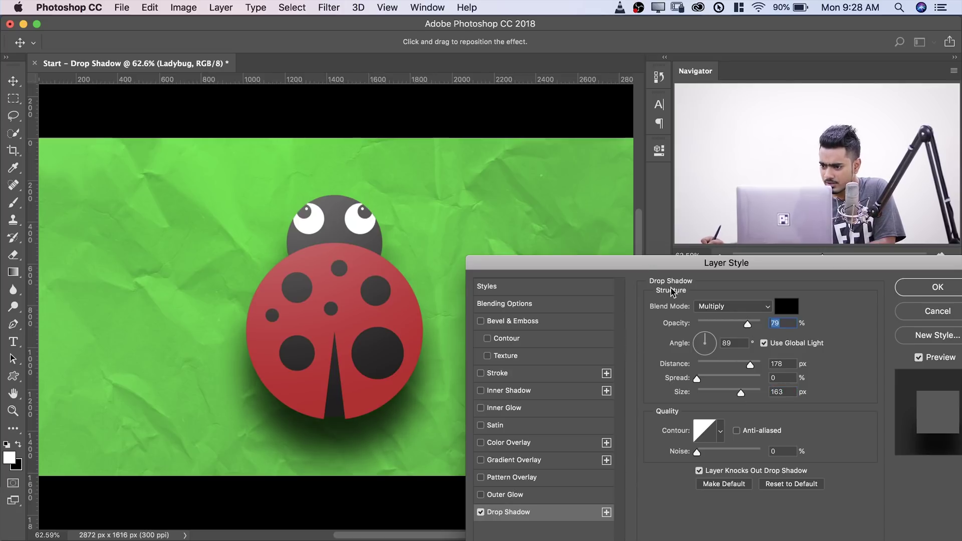
left_click_drag(629, 261, 634, 260)
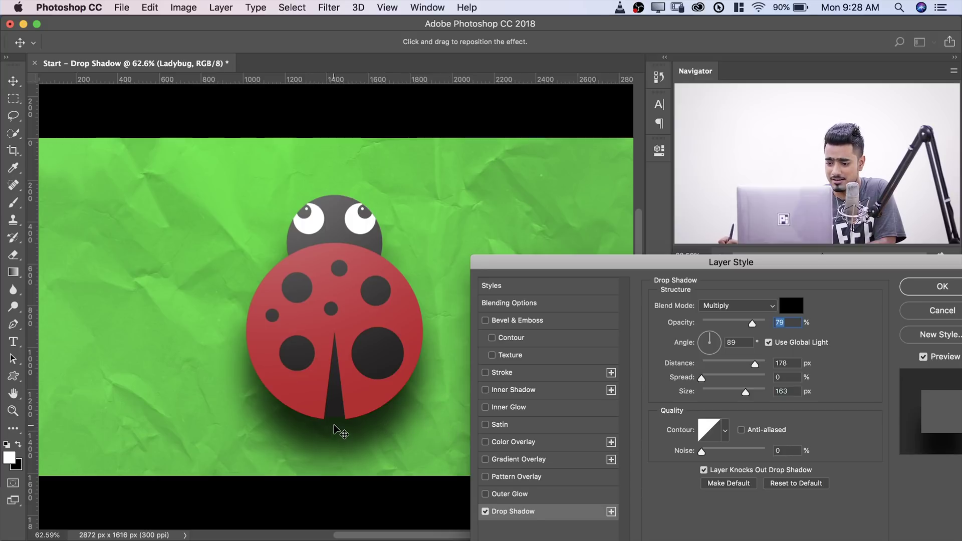
Step: Drag the shadow to 125° angle, 180 px distance, then set size 180 px and opacity 72%
mouse_move(334, 425)
left_mouse_down()
mouse_move(376, 435)
mouse_move(367, 401)
mouse_move(324, 392)
mouse_move(306, 423)
mouse_move(321, 436)
left_mouse_up()
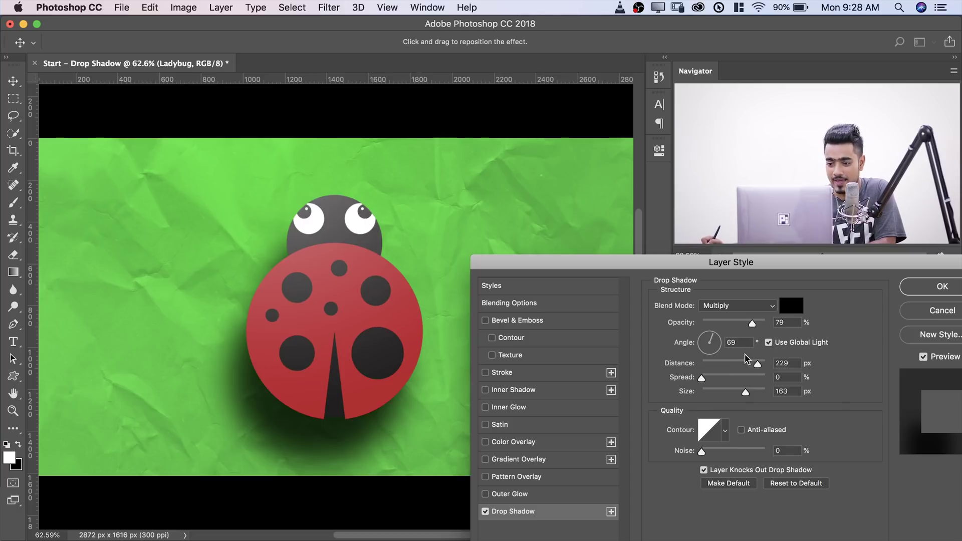
left_click_drag(294, 354, 54, 372)
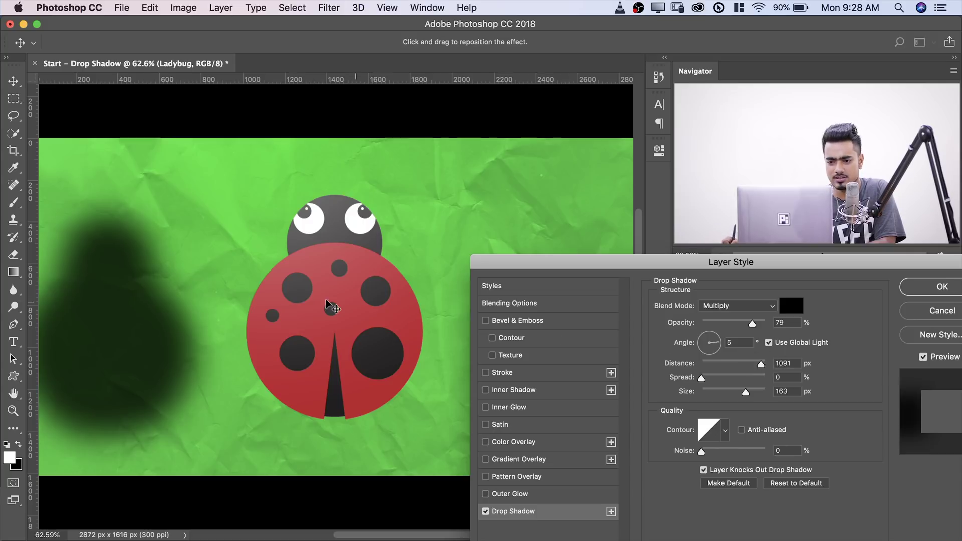
left_click_drag(102, 327, 478, 352)
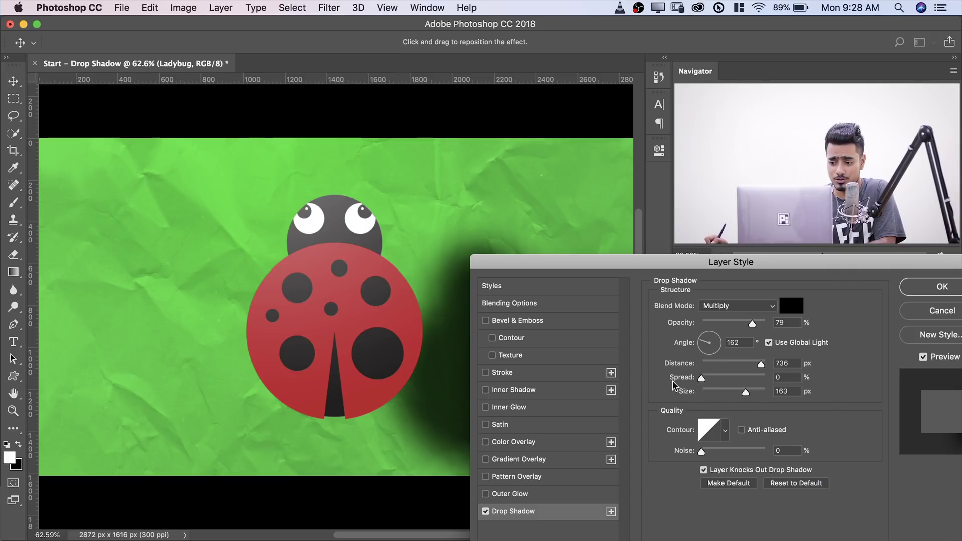
left_click_drag(471, 384, 336, 359)
mouse_move(746, 392)
left_mouse_down()
mouse_move(721, 394)
mouse_move(746, 394)
left_mouse_up()
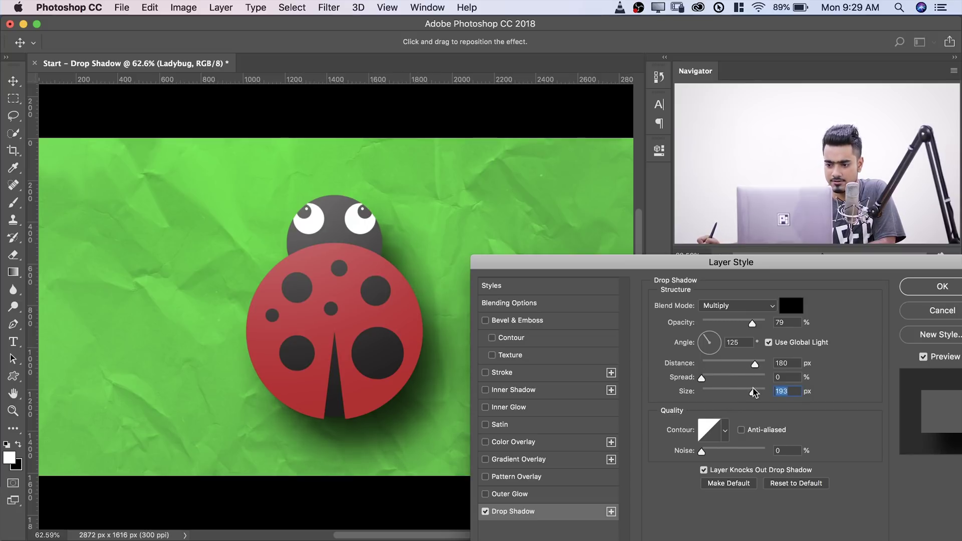
mouse_move(752, 323)
left_mouse_down()
mouse_move(733, 325)
mouse_move(746, 326)
left_mouse_up()
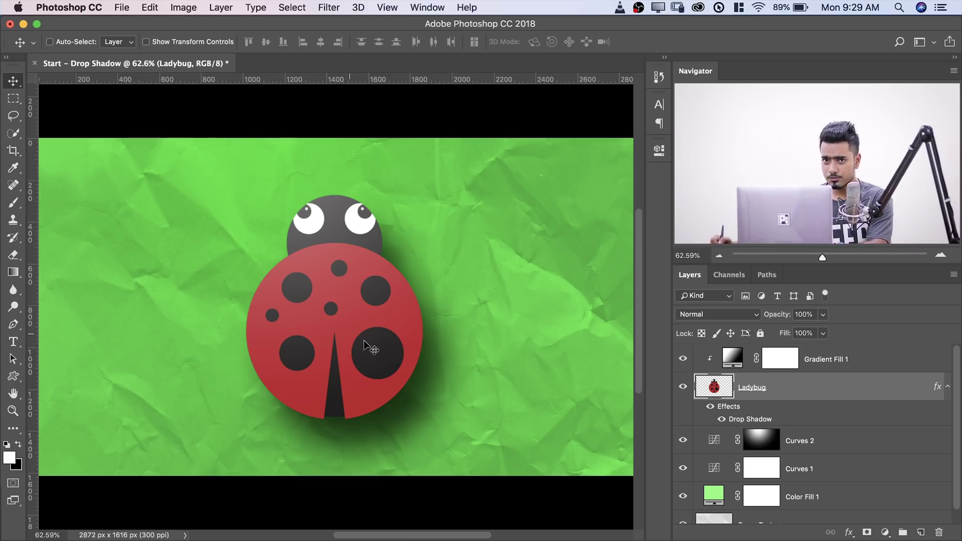
Step: Reopen the Ladybug's Drop Shadow settings, cut Size to 54 px and confirm
double_click(742, 420)
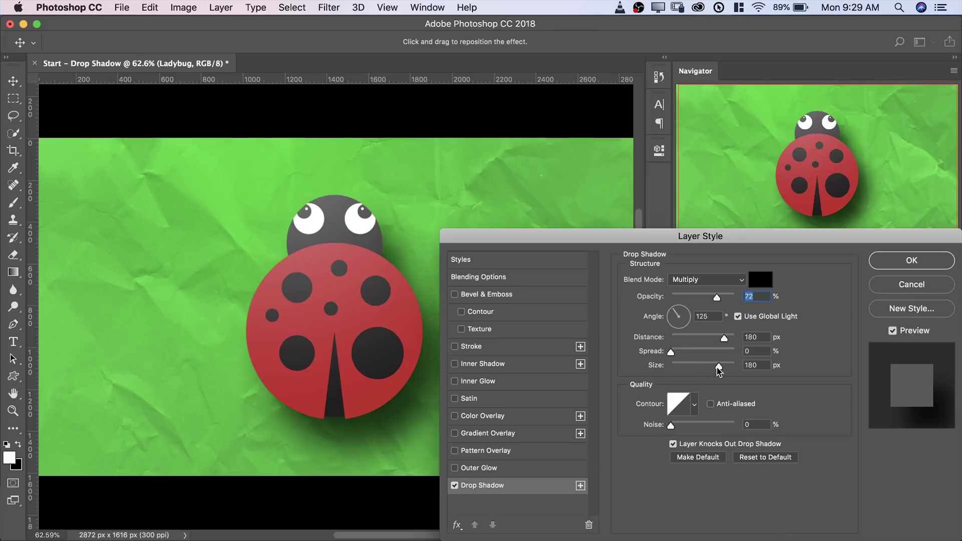
left_click_drag(694, 369, 685, 369)
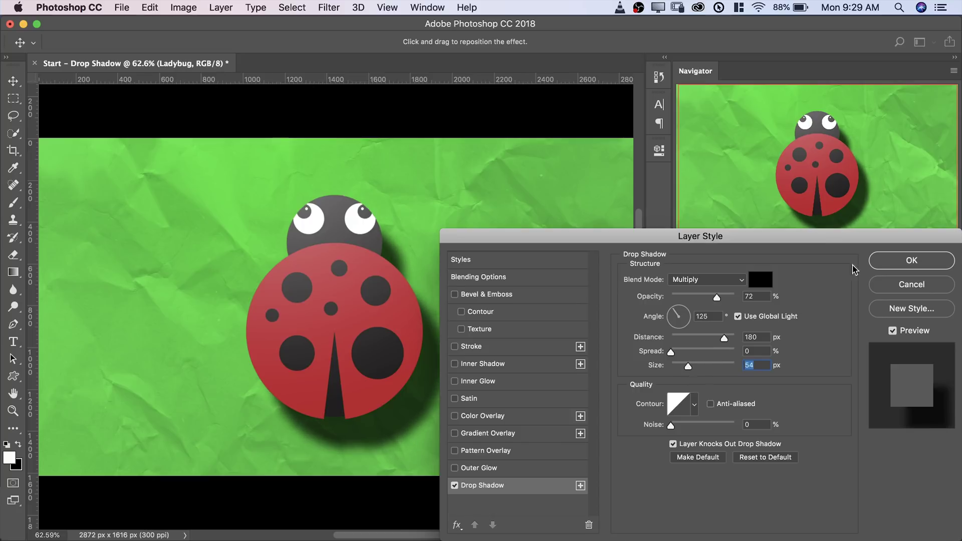
left_click(876, 267)
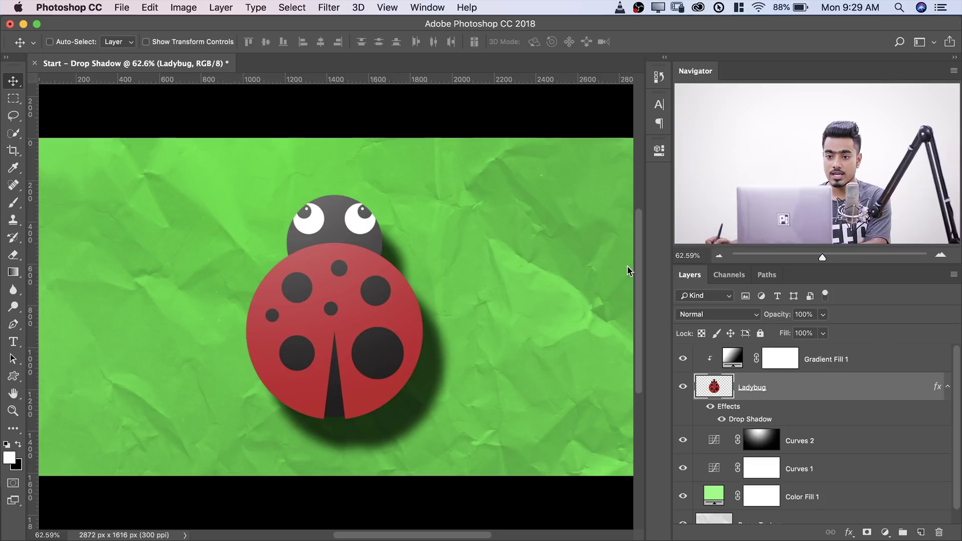
Step: Convert the drop shadow into its own Ladybug's Drop Shadow layer and shift it up and right
left_click(223, 7)
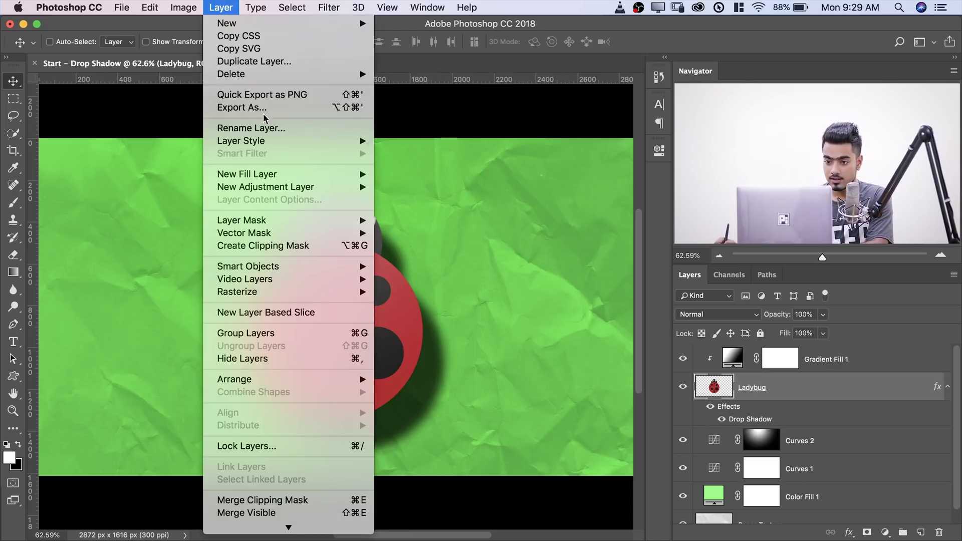
mouse_move(285, 142)
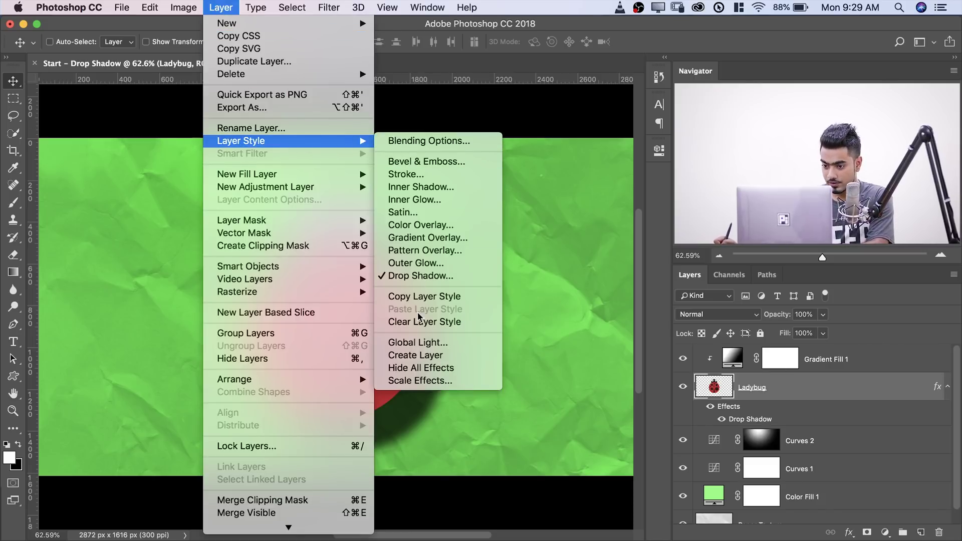
left_click(415, 356)
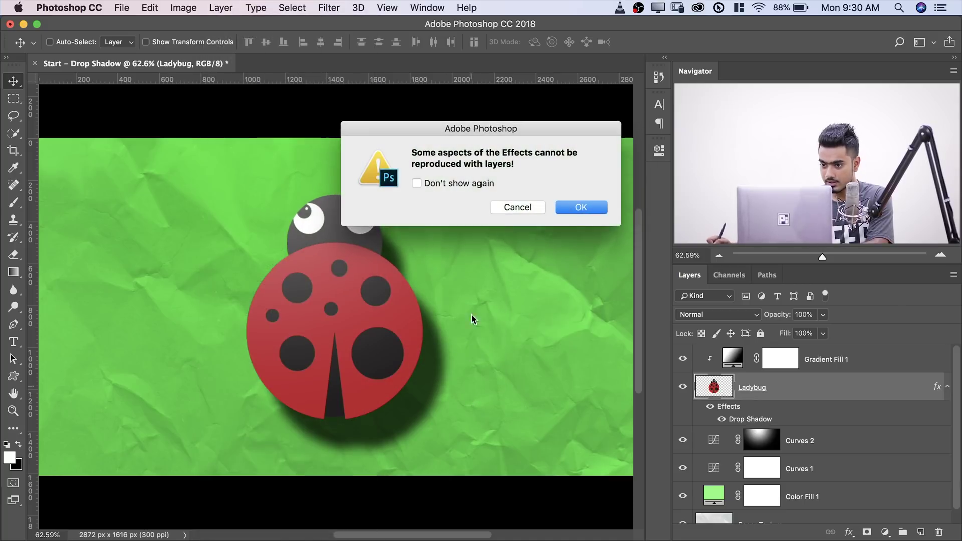
left_click(582, 211)
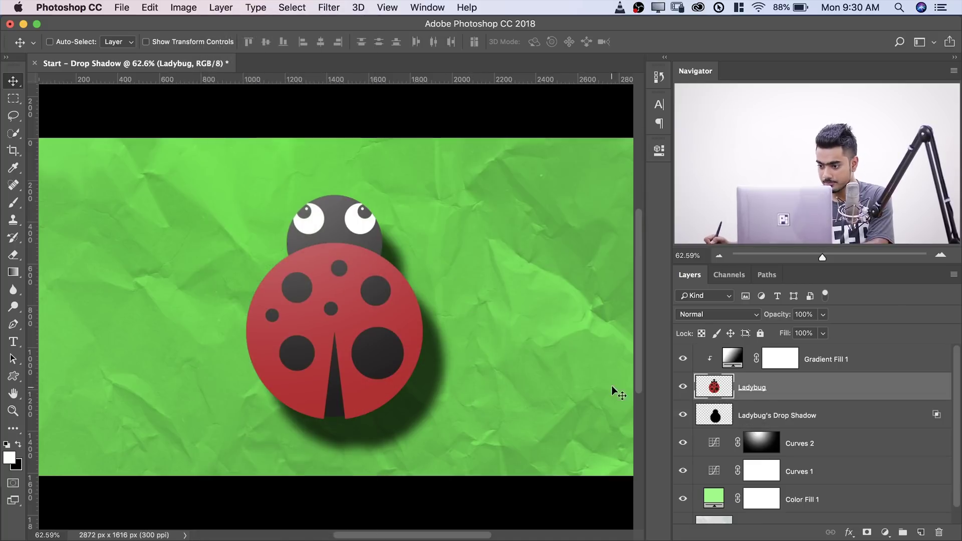
left_click(763, 417)
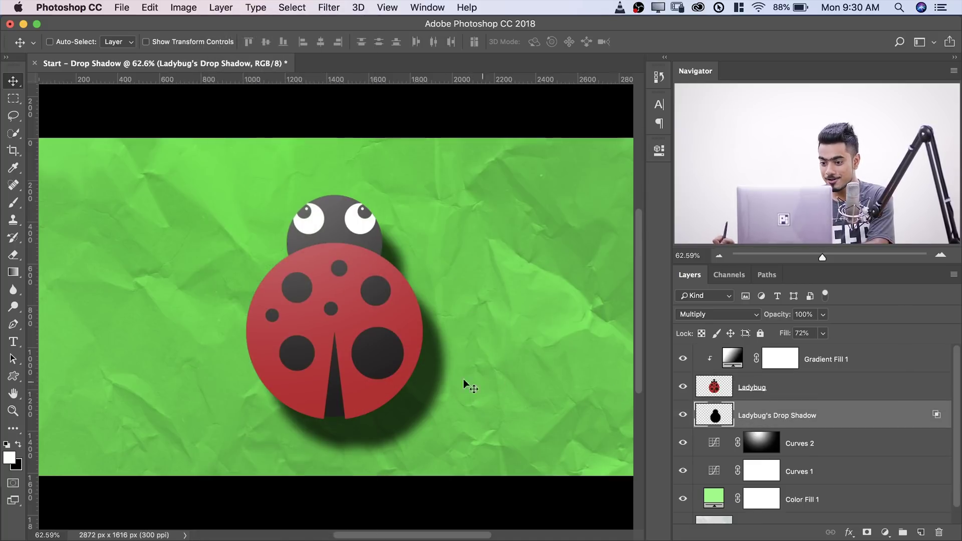
left_click_drag(415, 392, 445, 377)
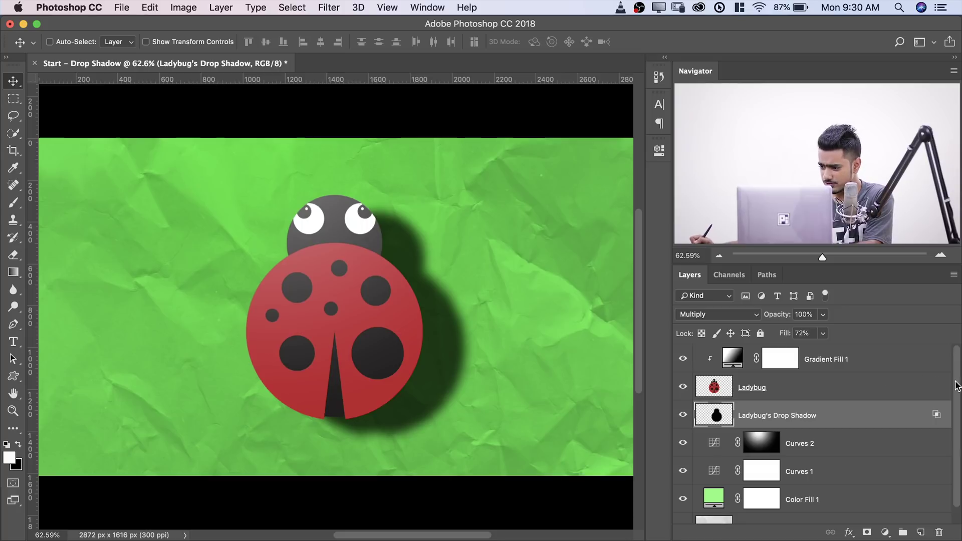
Step: Hide the Color Fill 1, Curves 1 and Curves 2 layers
left_click_drag(956, 384, 955, 420)
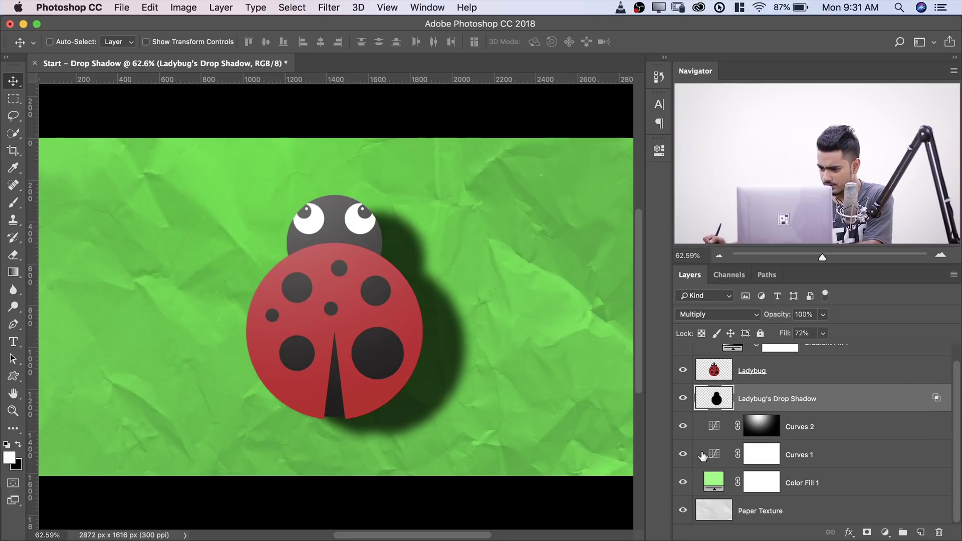
left_click(683, 482)
left_click(683, 454)
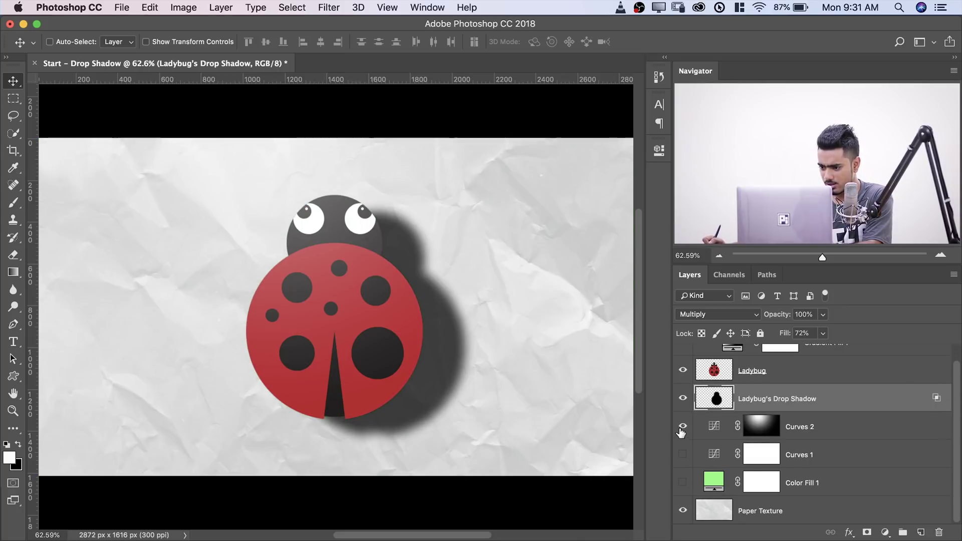
left_click(683, 427)
Step: Add Layer 1 above Paper Texture and fill it with white
left_click(902, 509)
left_click(921, 532)
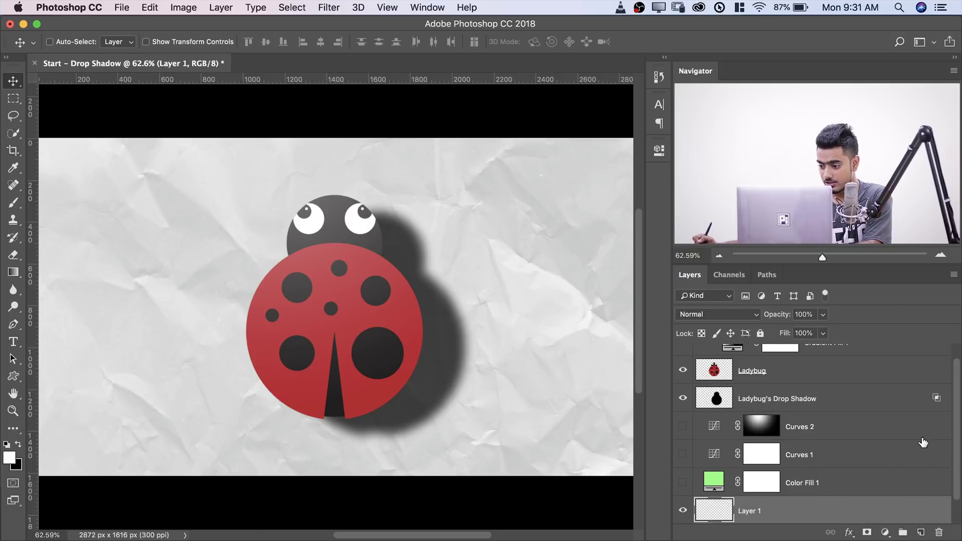
scroll(812, 488, "down", 1)
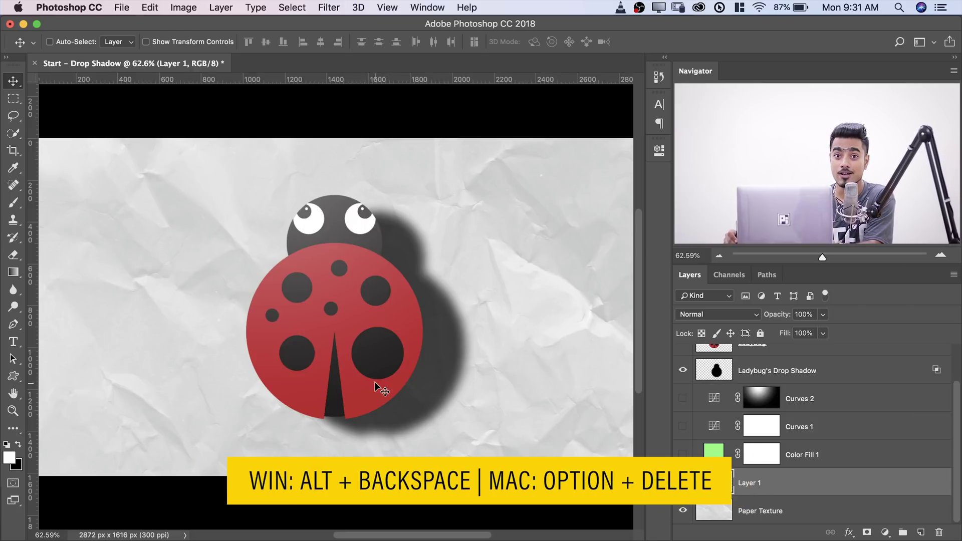
key("alt+BackSpace")
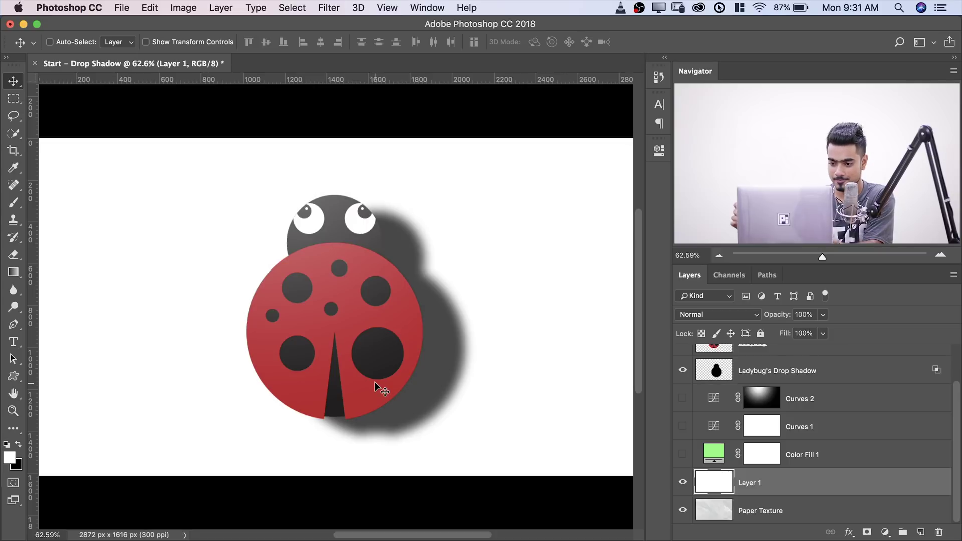
Step: Free-transform Ladybug's Drop Shadow into a flattened ellipse positioned under the ladybug
left_click(787, 373)
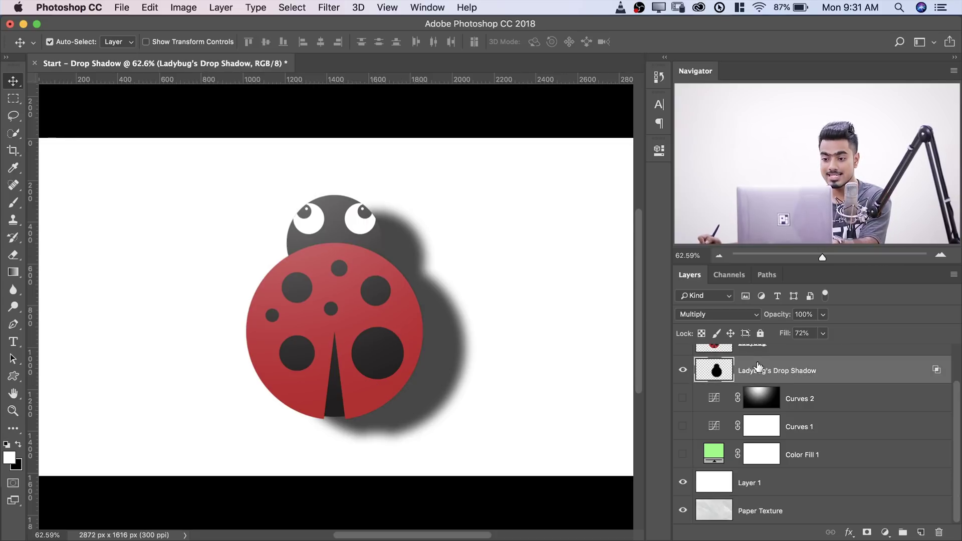
key("super+t")
left_click_drag(371, 198, 362, 404)
mouse_move(413, 418)
left_mouse_down()
mouse_move(439, 416)
mouse_move(415, 419)
mouse_move(424, 410)
mouse_move(434, 419)
mouse_move(401, 422)
left_mouse_up()
key("Return")
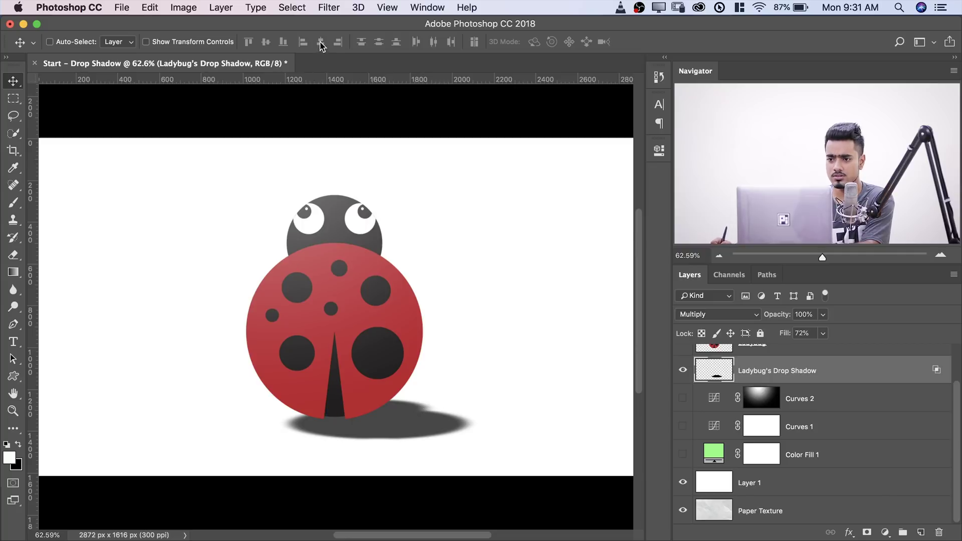
Step: Apply a Motion Blur at 0° with increased distance to the shadow
left_click(329, 7)
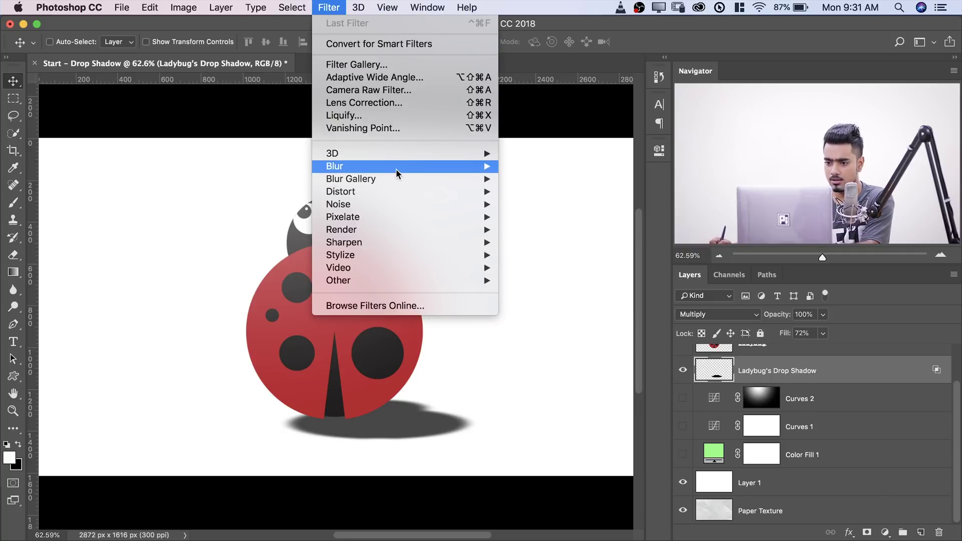
mouse_move(395, 170)
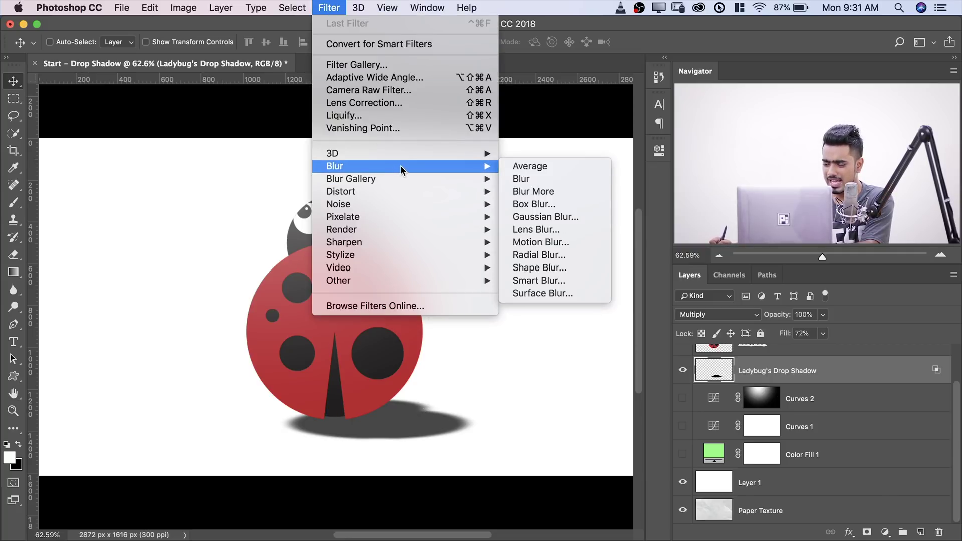
left_click(531, 243)
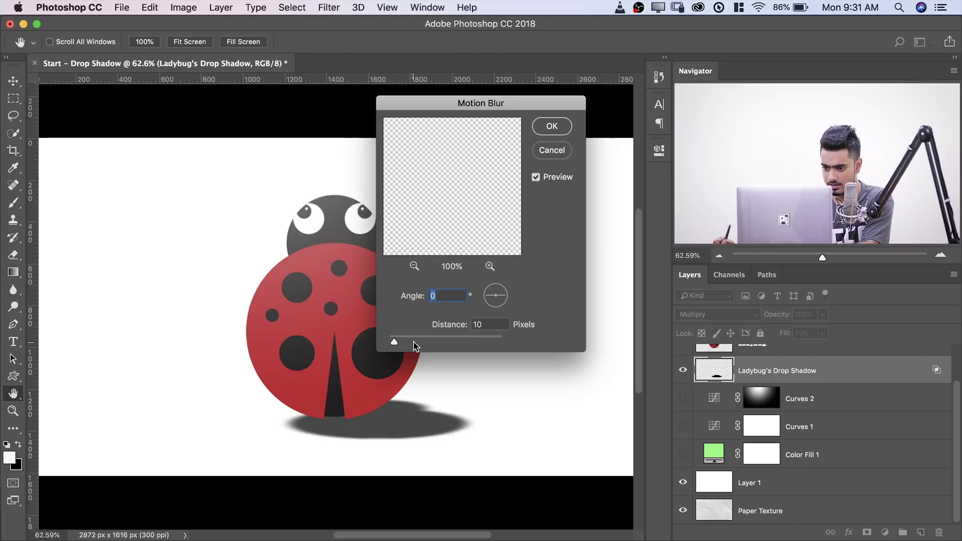
left_click_drag(435, 339, 459, 346)
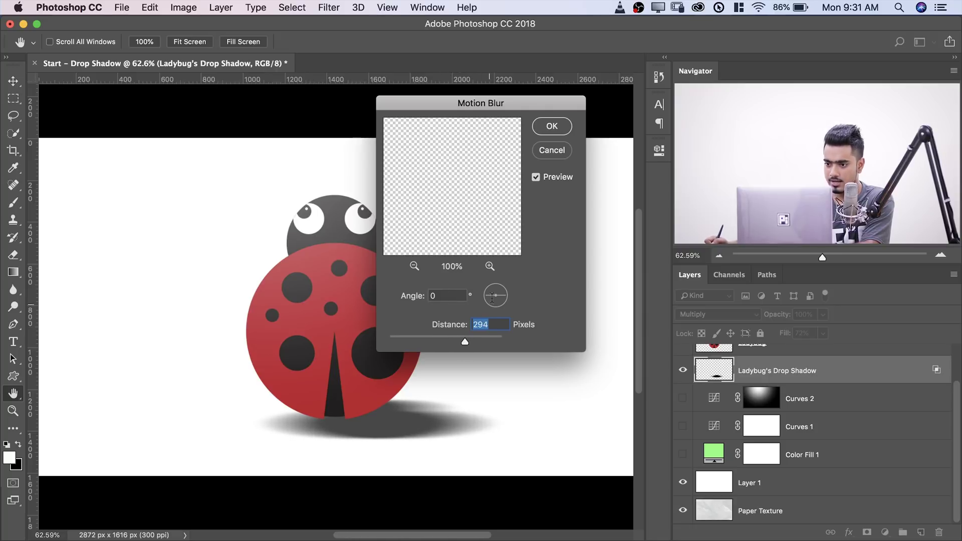
left_click(550, 126)
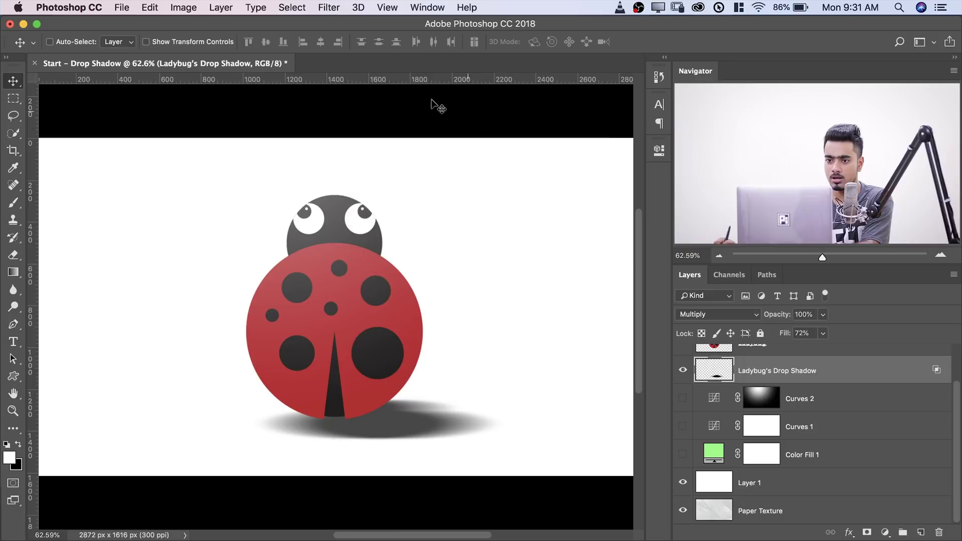
Step: Apply a Gaussian Blur with a larger radius to soften the shadow
left_click(327, 7)
mouse_move(395, 166)
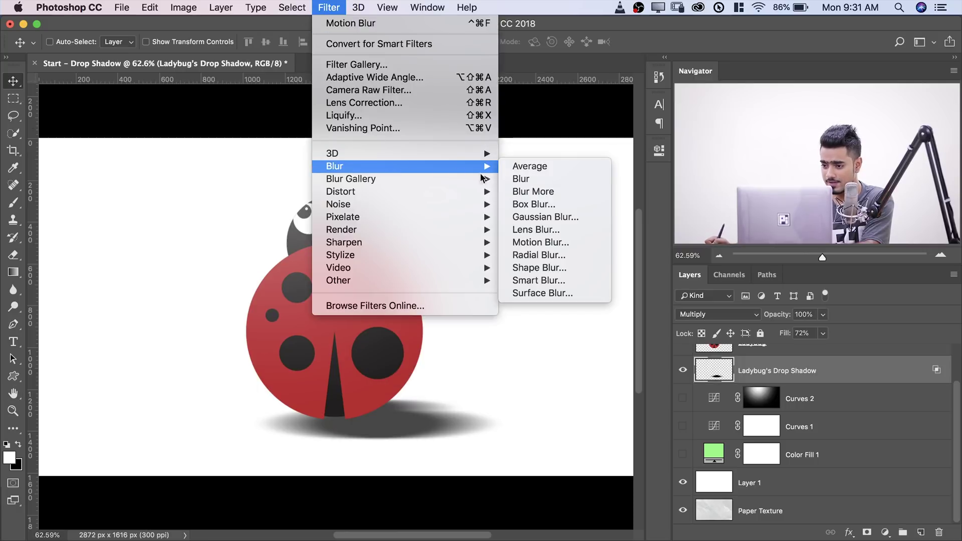
left_click(536, 216)
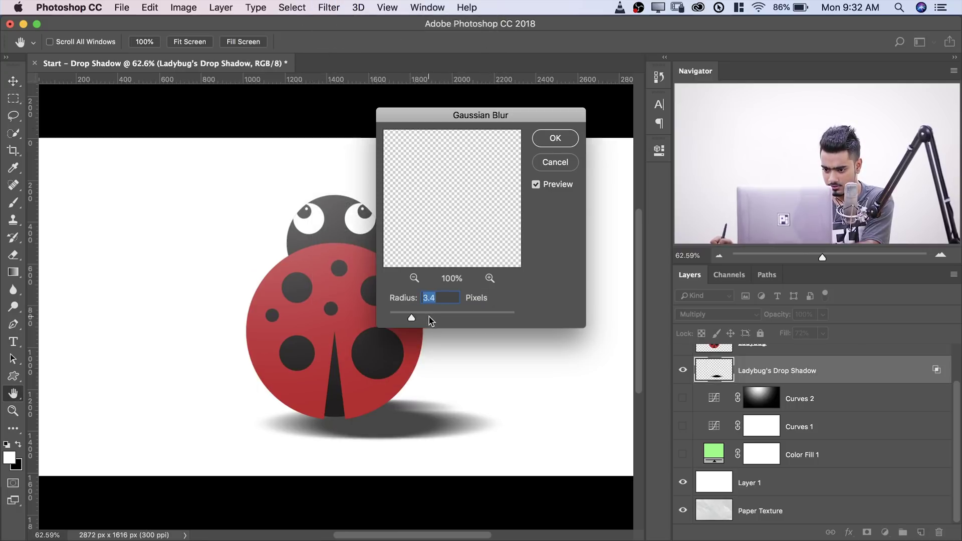
mouse_move(442, 318)
left_mouse_down()
mouse_move(471, 317)
mouse_move(440, 318)
mouse_move(448, 319)
left_mouse_up()
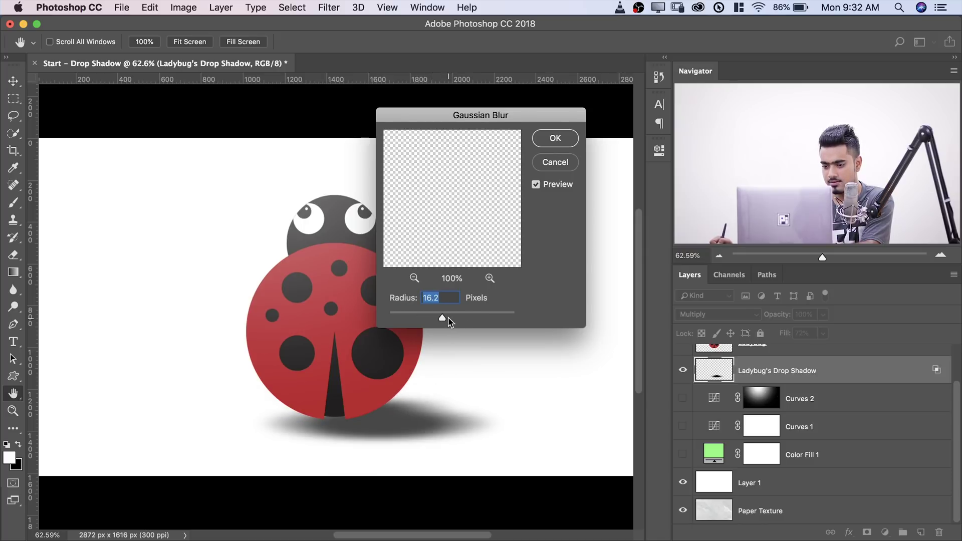
left_click(554, 142)
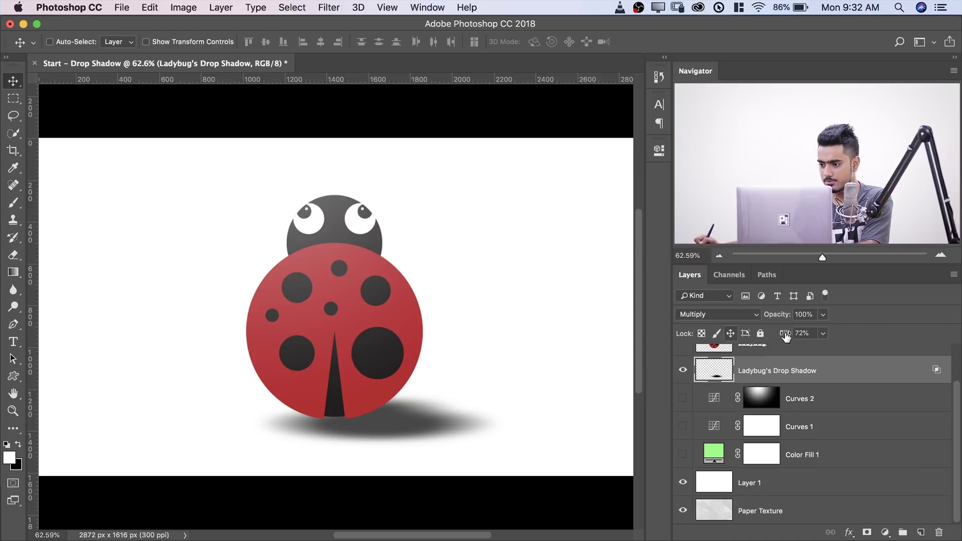
Step: Set the Ladybug's Drop Shadow layer opacity to 73%
left_click(823, 315)
left_click_drag(779, 334, 807, 336)
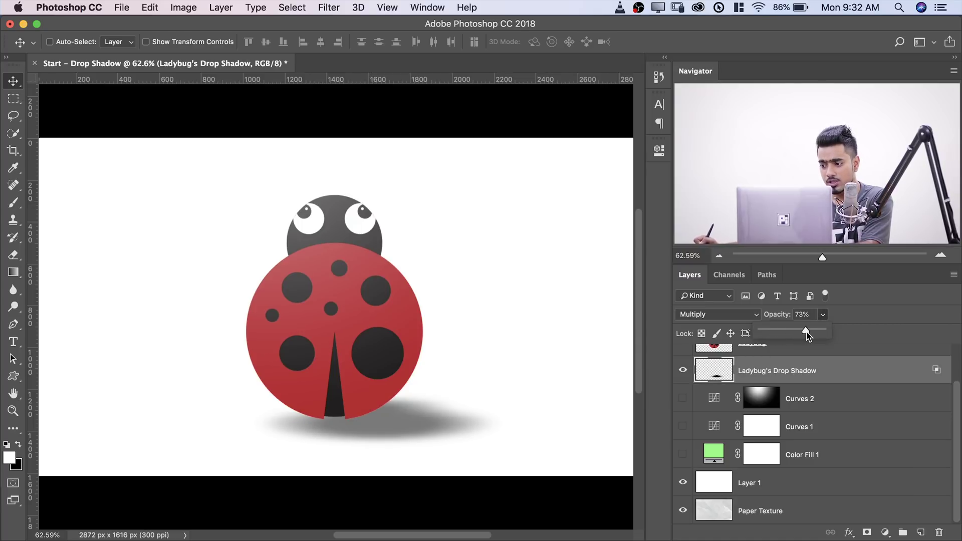
left_click(845, 322)
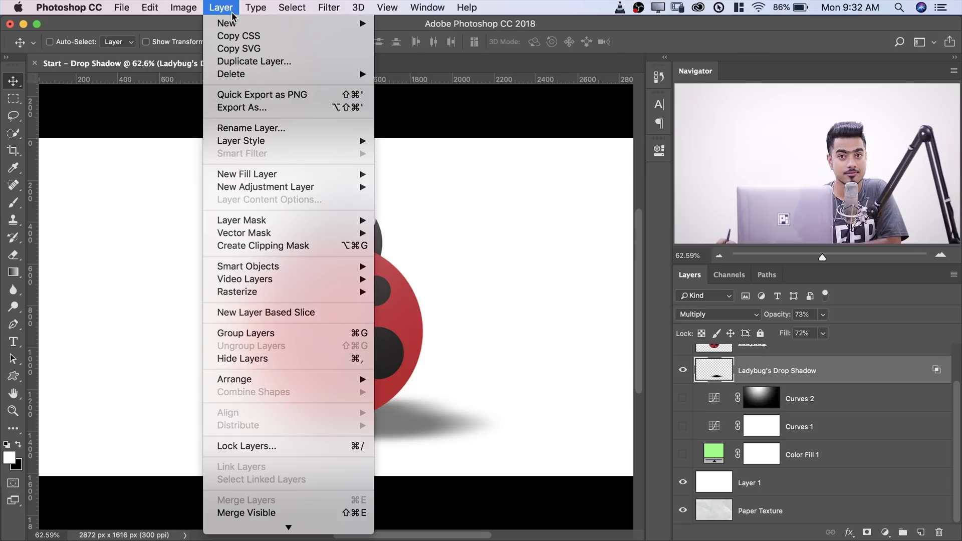
Step: Show the Layer Style submenu of the Layer menu for the ground shadow layer
mouse_move(309, 143)
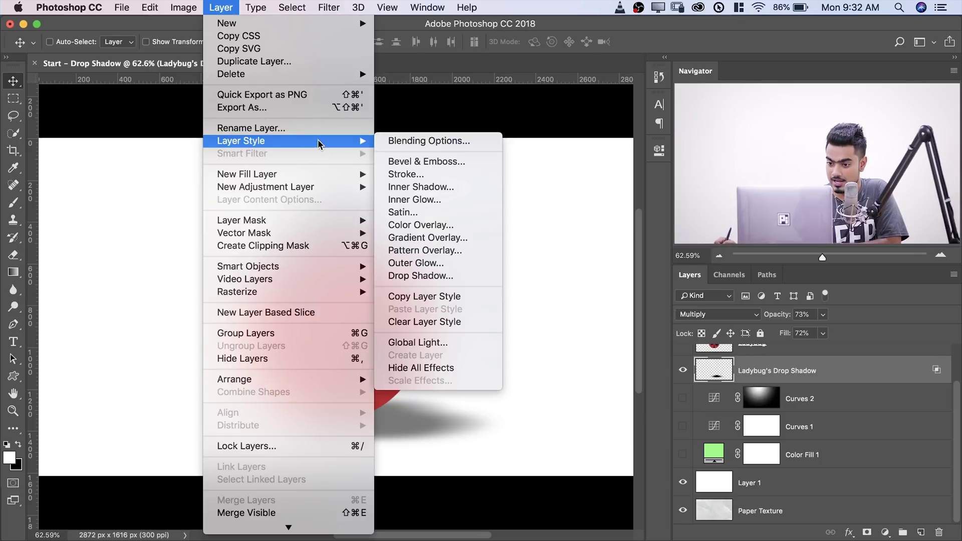